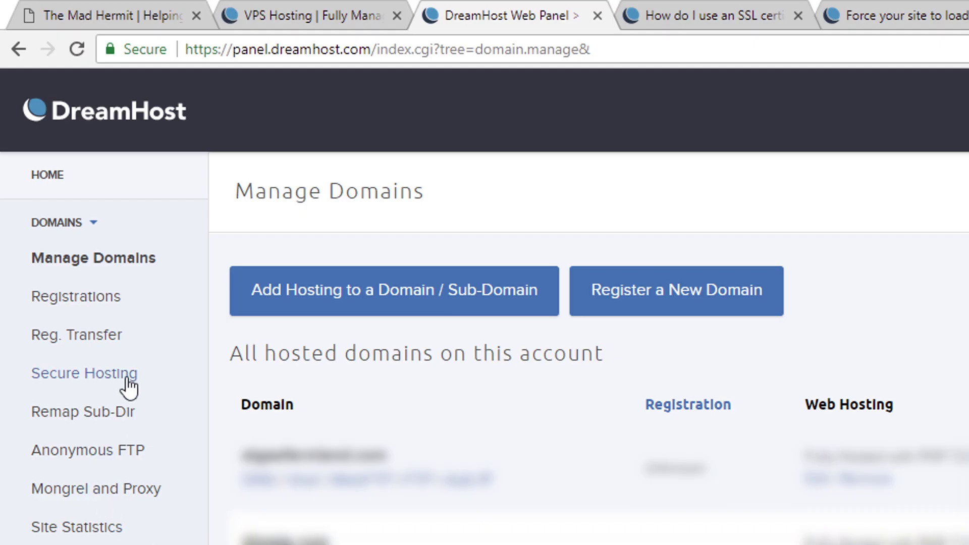
Step: Go to the SSL certificate management page through Secure Hosting in the sidebar
click(61, 182)
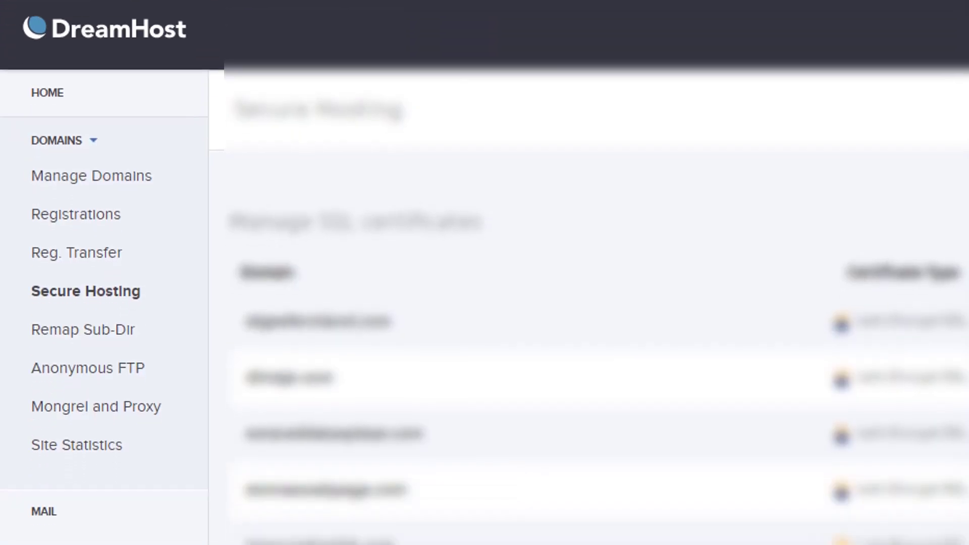
Step: Scroll to the new-certificate options and start adding a free Let's Encrypt certificate
scroll(502, 415, down, 3)
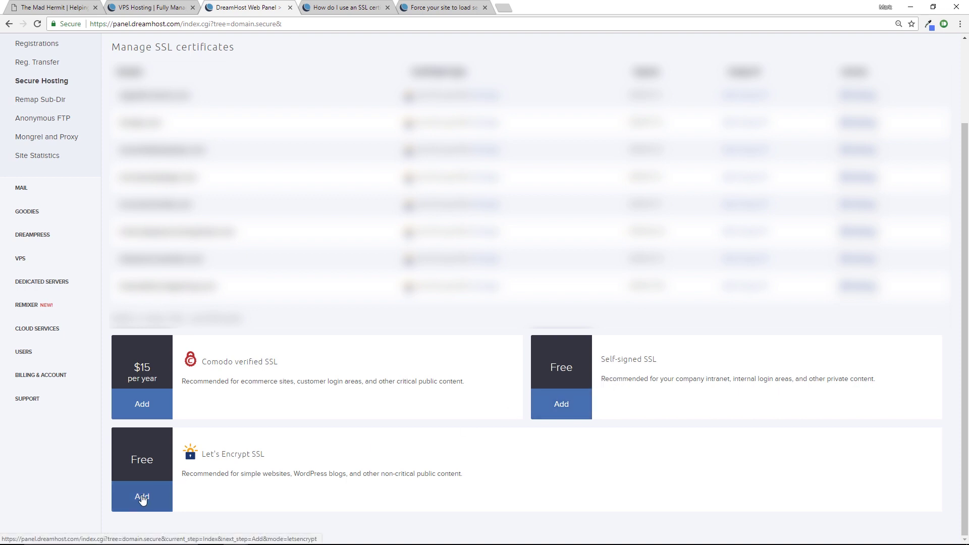
click(143, 498)
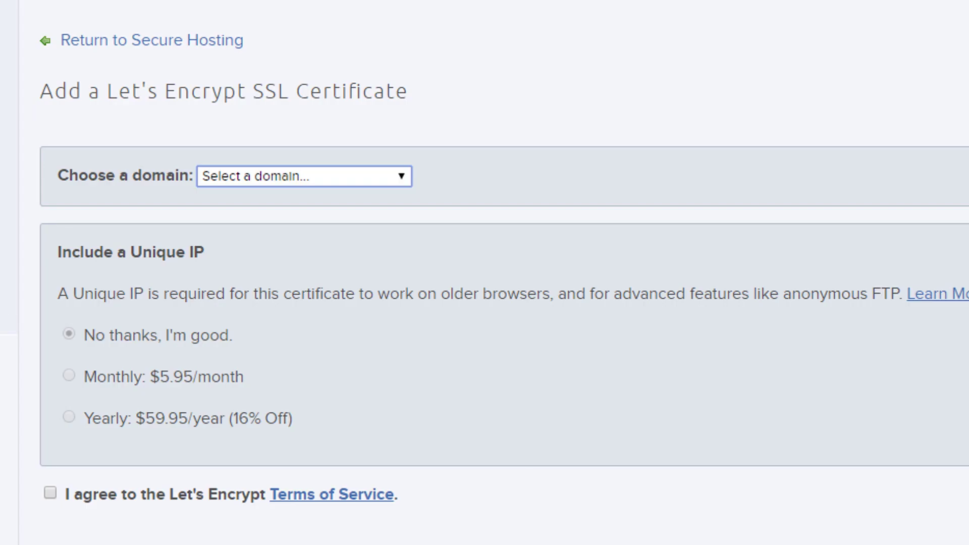
Step: Choose themadhermit.net as the domain, agree to the terms, and submit the Let's Encrypt order
click(397, 174)
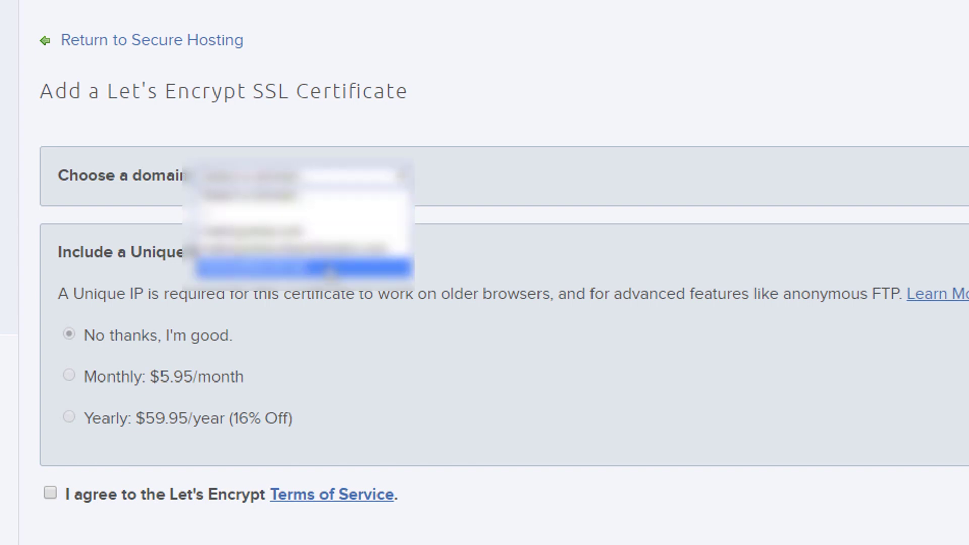
click(329, 270)
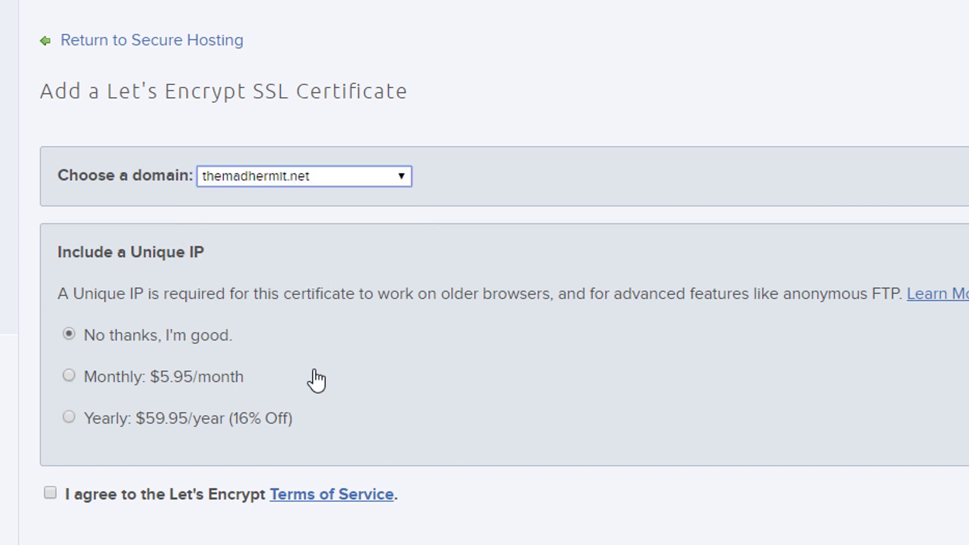
click(49, 493)
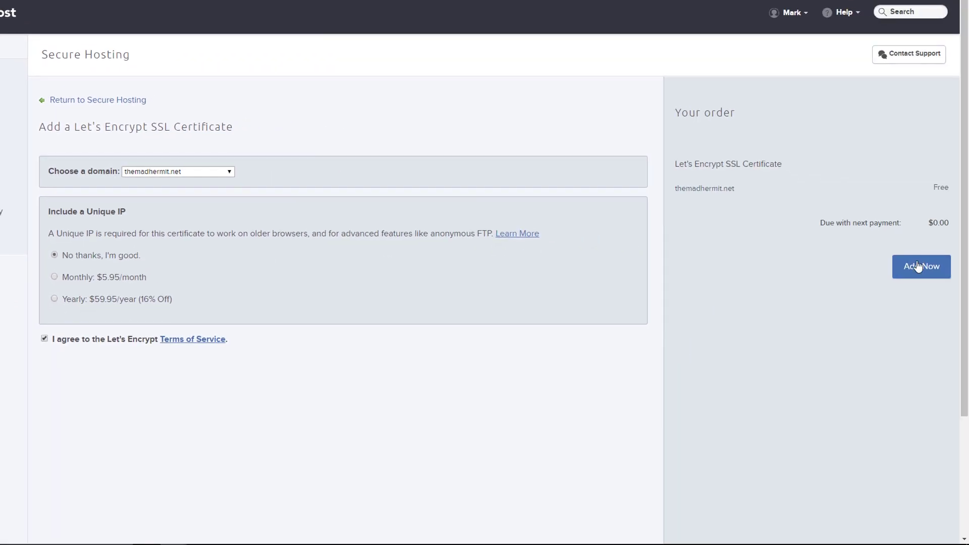
click(919, 265)
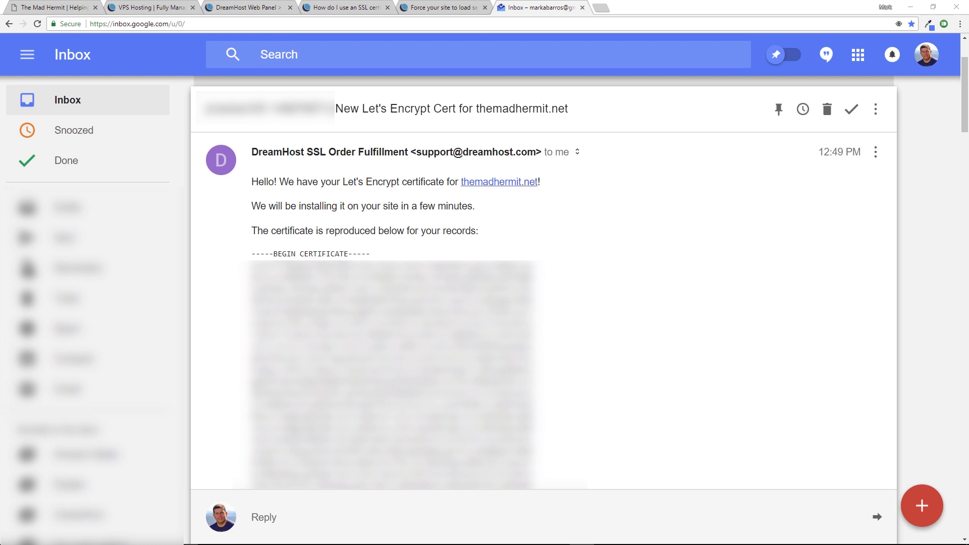
Step: Return from the Gmail confirmation email to the DreamHost SSL certificates tab
key(ctrl+3)
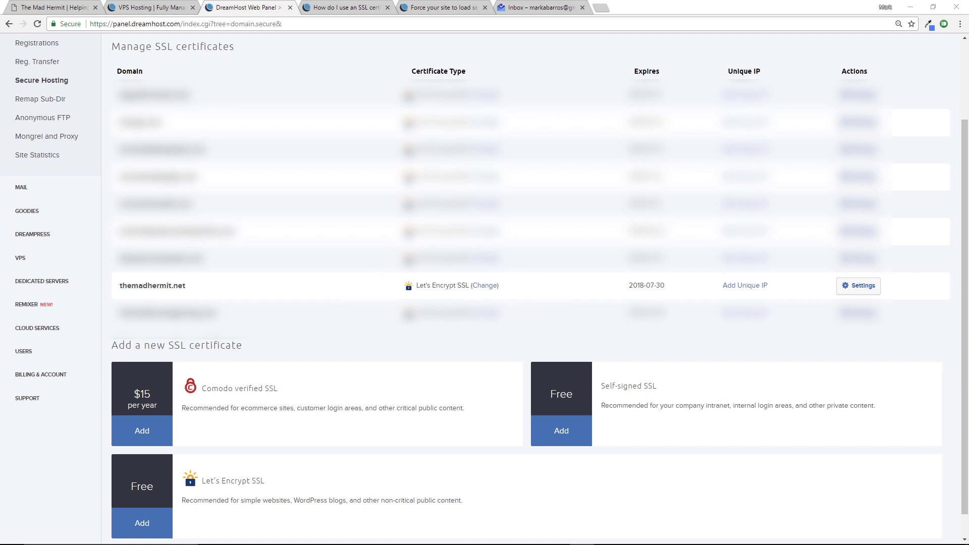
Step: Switch to the 'How do I use an SSL certificate with WordPress?' help article
key(ctrl+Tab)
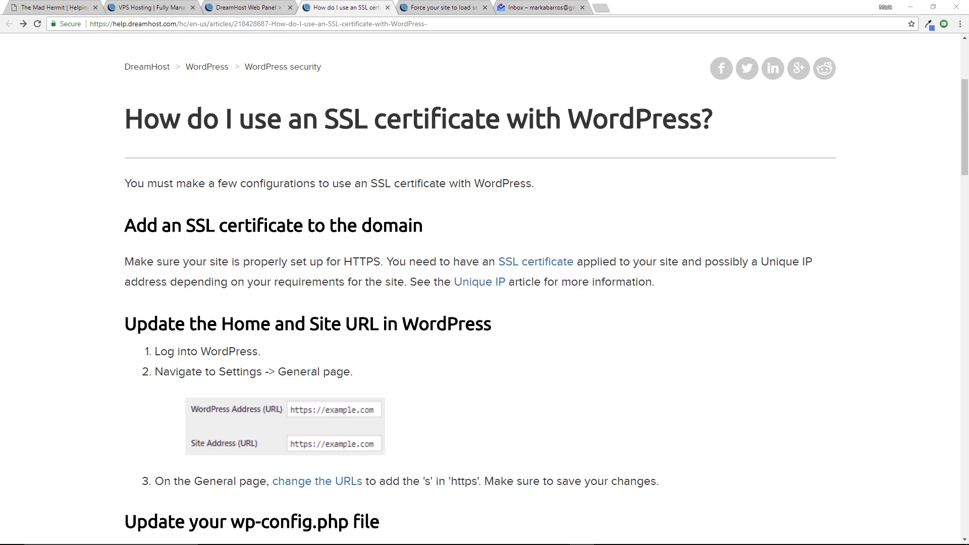
Step: Go back to The Mad Hermit home page in the first browser tab
key(ctrl+1)
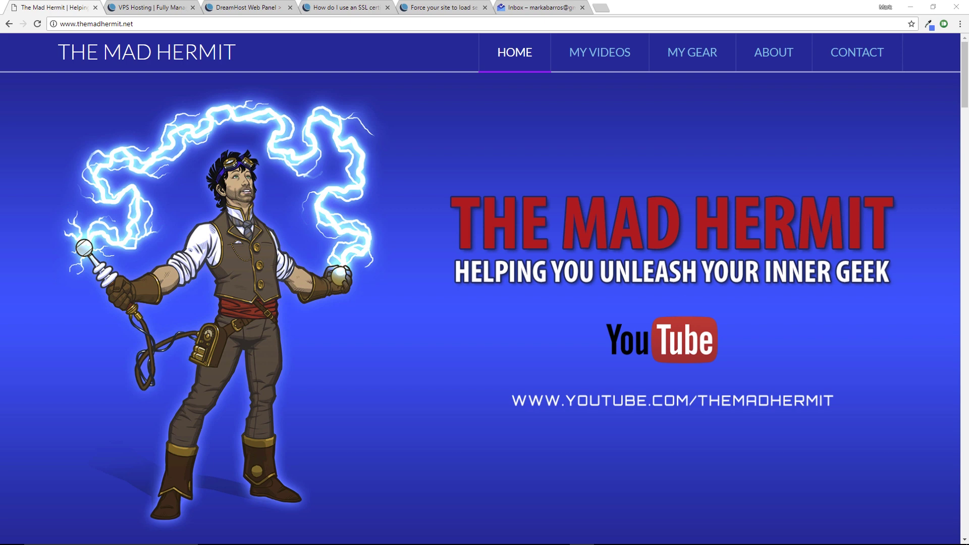
Step: Open the WordPress admin's General Settings page for themadhermit.net
click(174, 26)
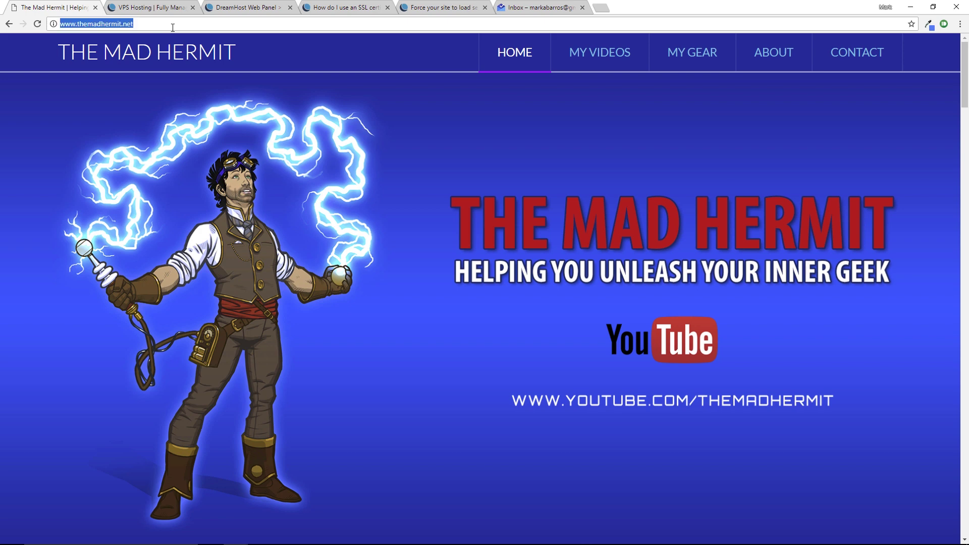
click(173, 27)
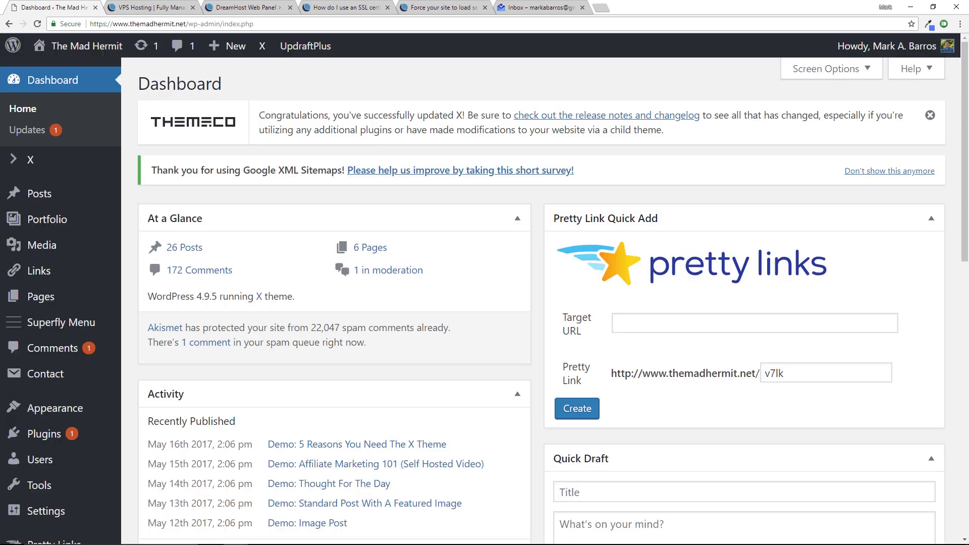
mouse_move(61, 513)
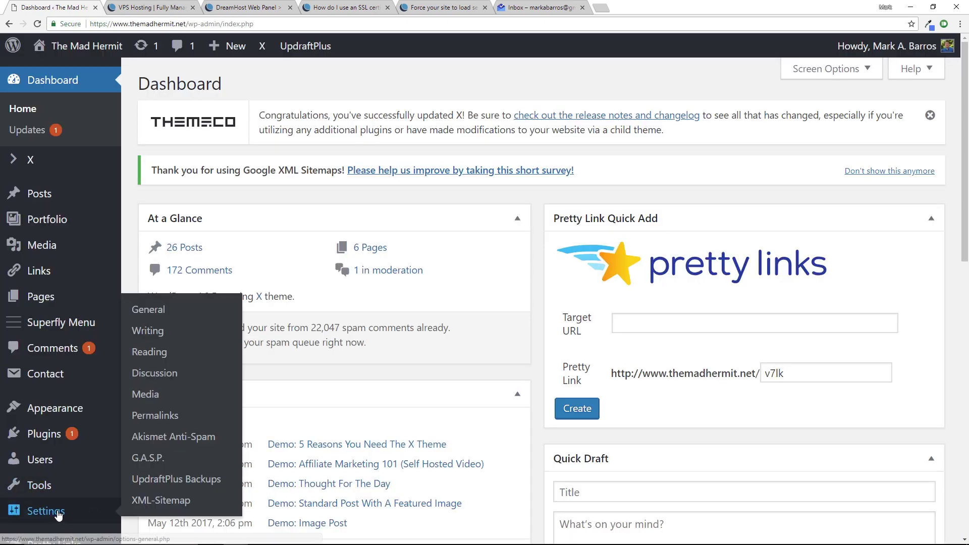
click(150, 310)
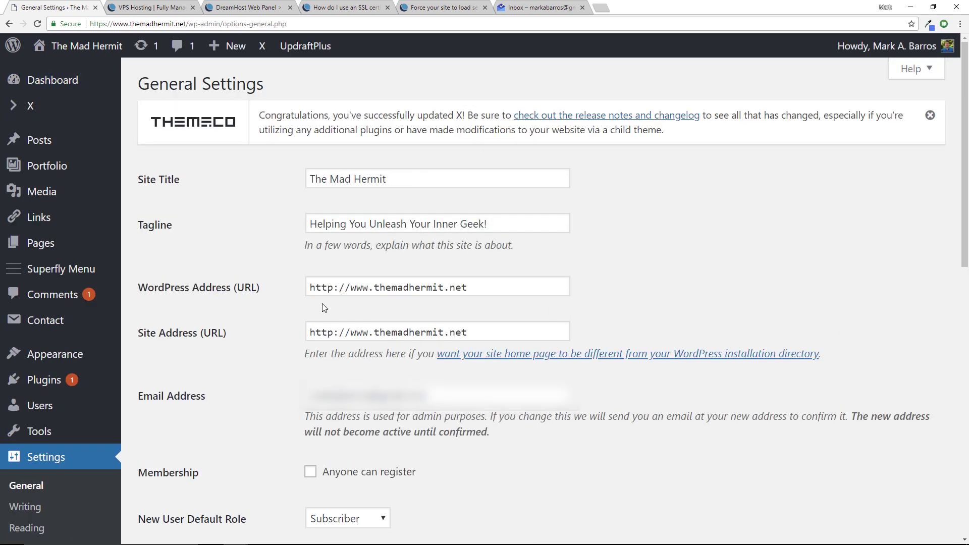
Step: Change WordPress Address and Site Address from http to https, then save the changes
click(334, 288)
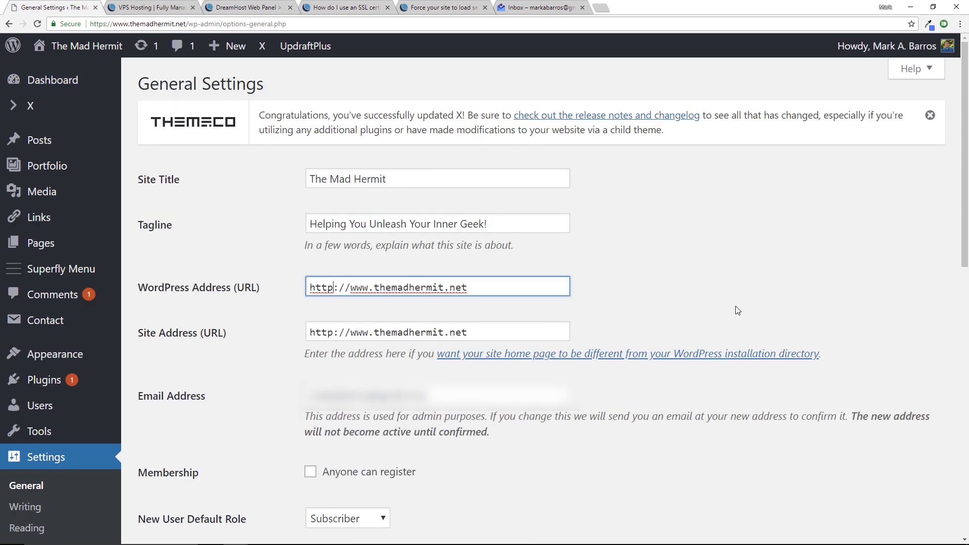
text(s)
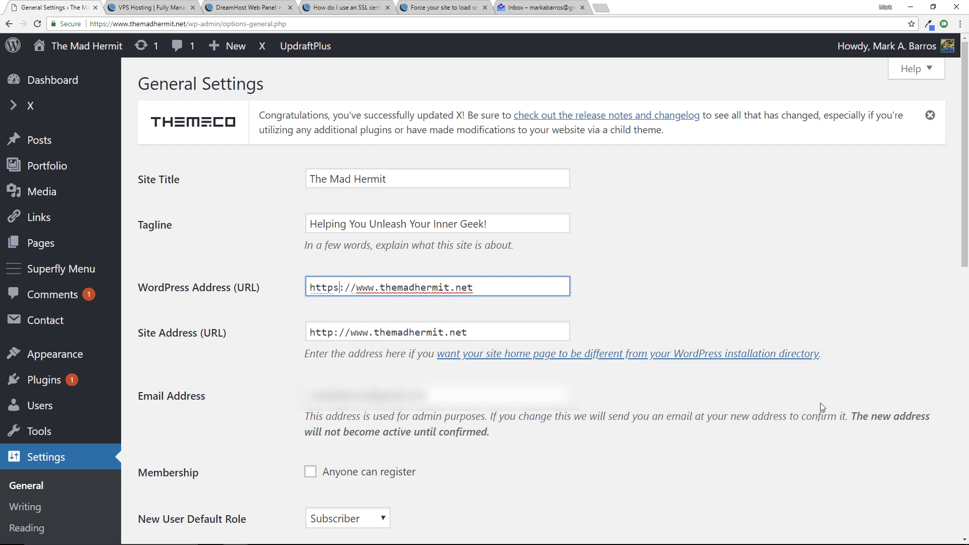
click(332, 333)
text(s)
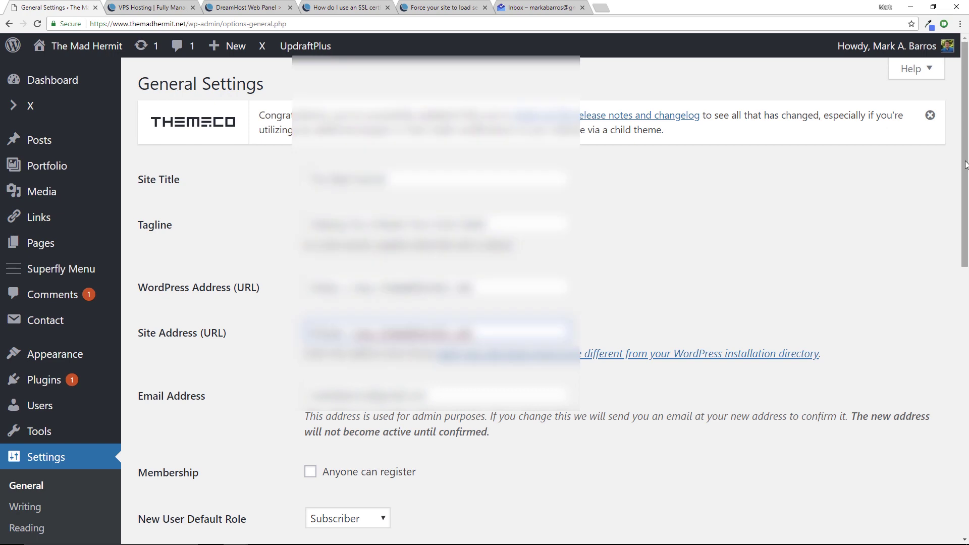
scroll(952, 356, down, 15)
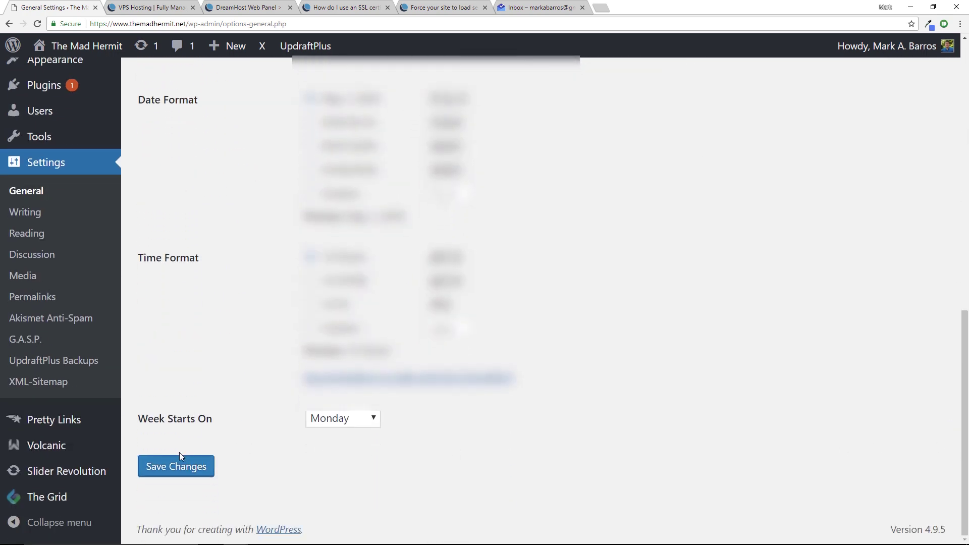
click(179, 461)
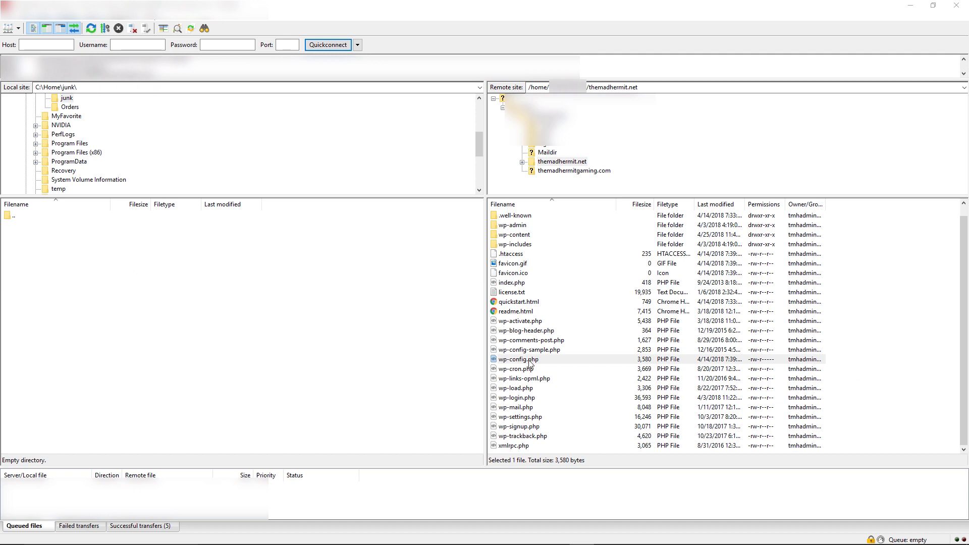
Step: Download wp-config.php into C:\Home\junk and select the local copy for editing
drag(528, 360, 352, 338)
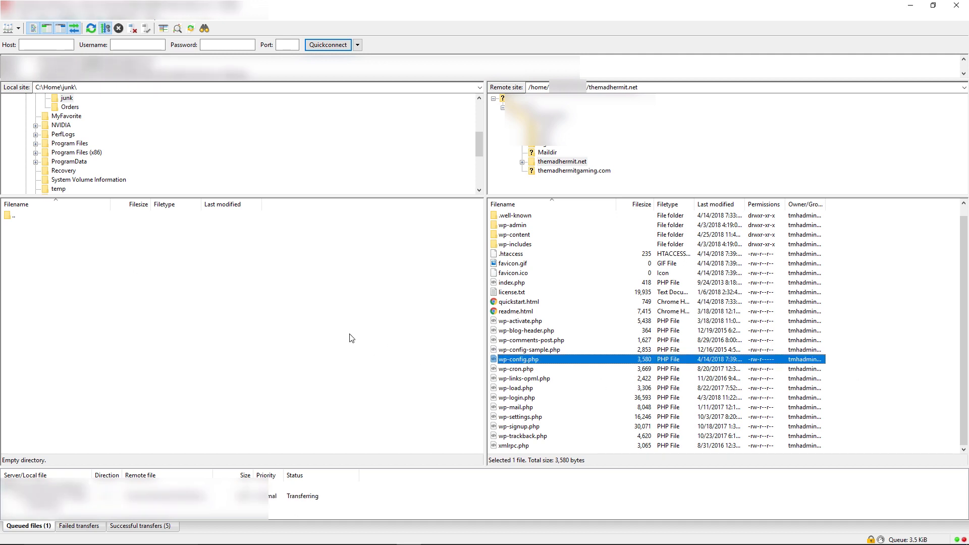
click(48, 226)
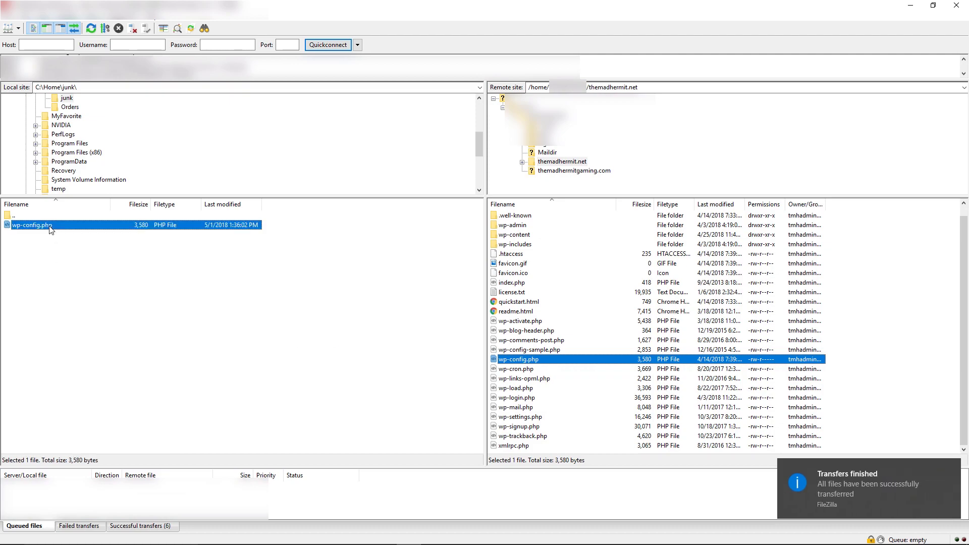
right_click(50, 227)
Step: Open wp-config.php in Sublime Text and paste FORCE_SSL and FORCE_SSL_ADMIN true definitions after line 87
click(72, 269)
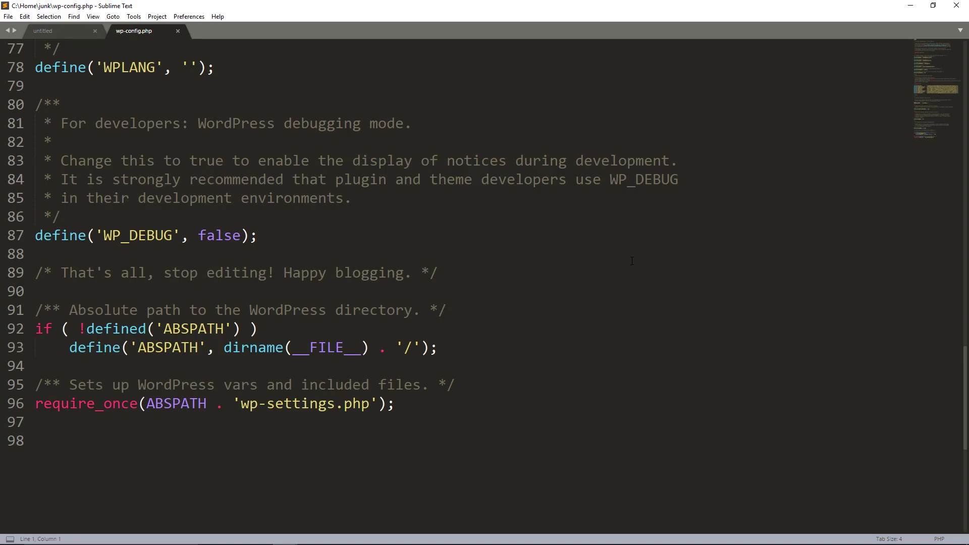
drag(118, 273, 404, 273)
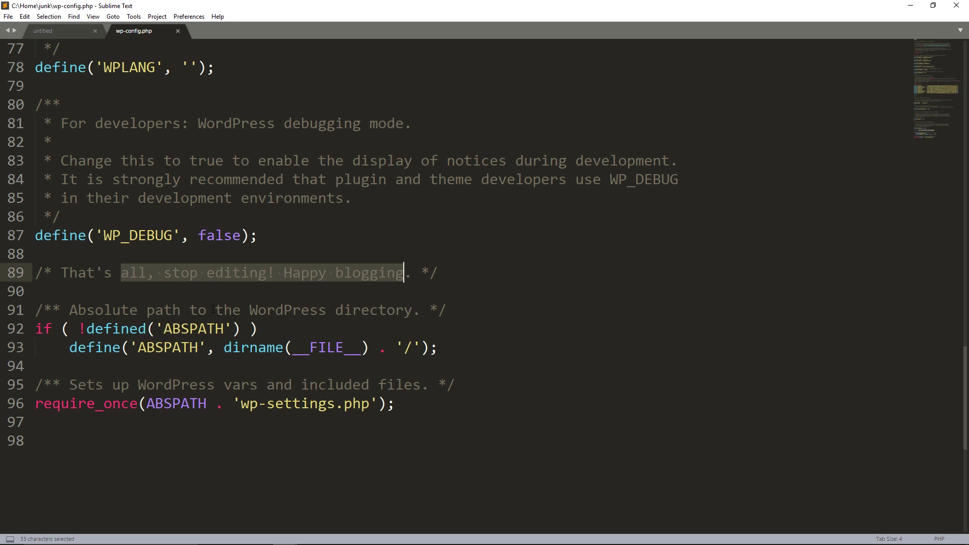
click(290, 237)
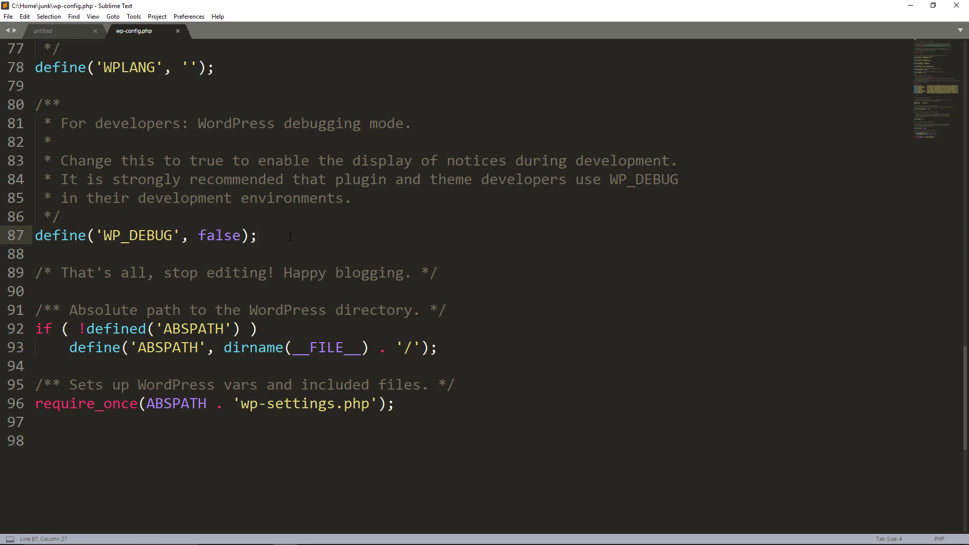
key(Return)
key(Return)
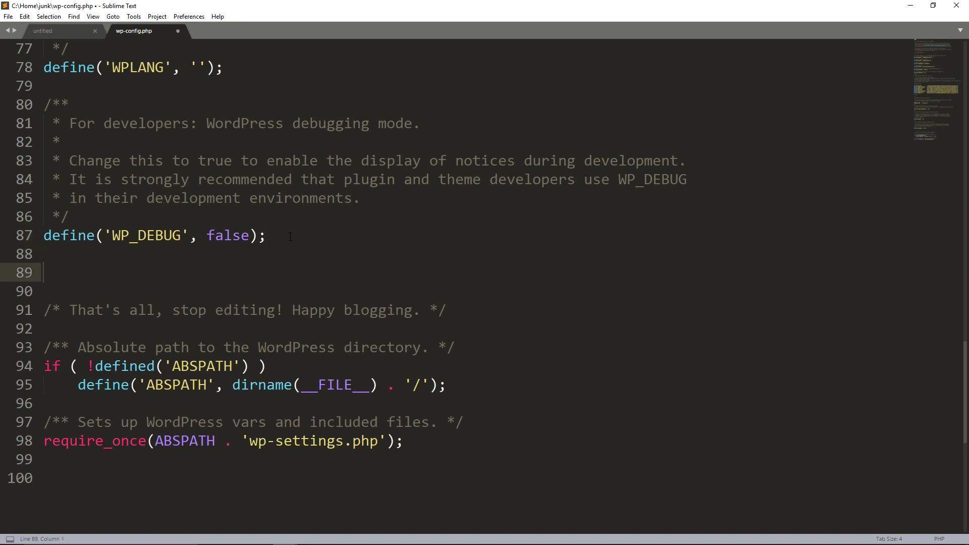
text(define('FORCE_SSL', true); define('FORCE_SSL_ADMIN',true);)
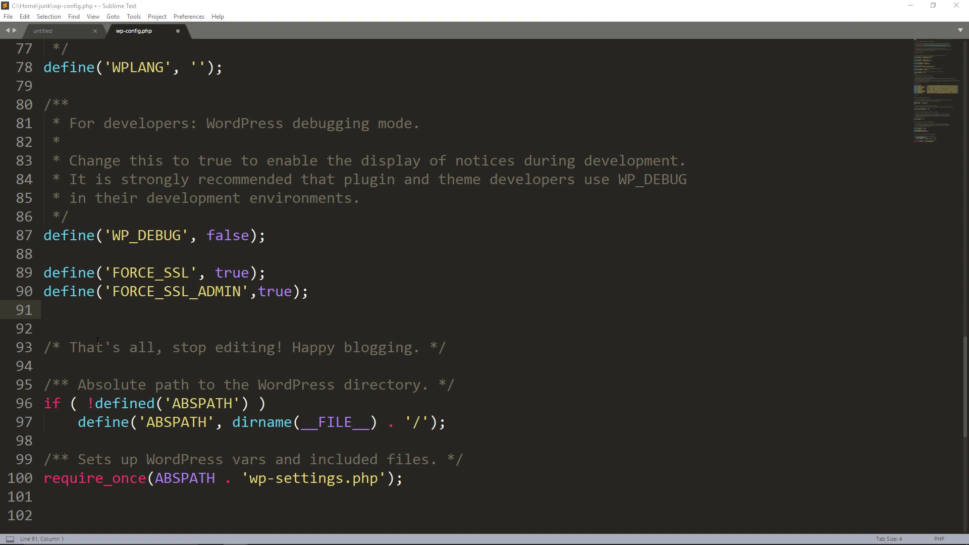
Step: Paste the httponly, secure and use_only_cookies session ini_set lines below them and close the file
click(81, 319)
key(Return)
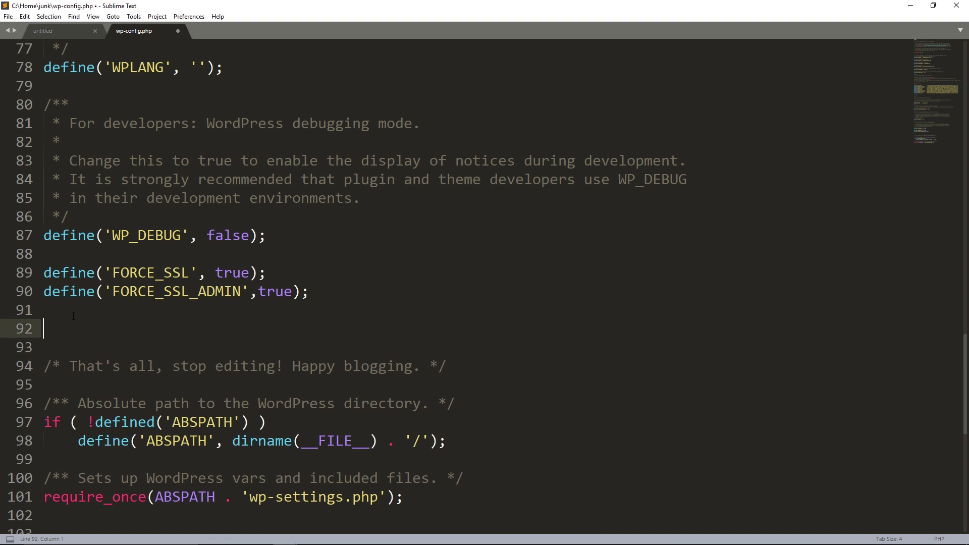
text(/* Trust cookies only by the server */ @ini_set('session.cookie_httponly', true); /* Instruct browser that cookies are only available via SSL */ @ini_set('session.cookie_secure', true); @ini_set('session.use_only_cookies', true);)
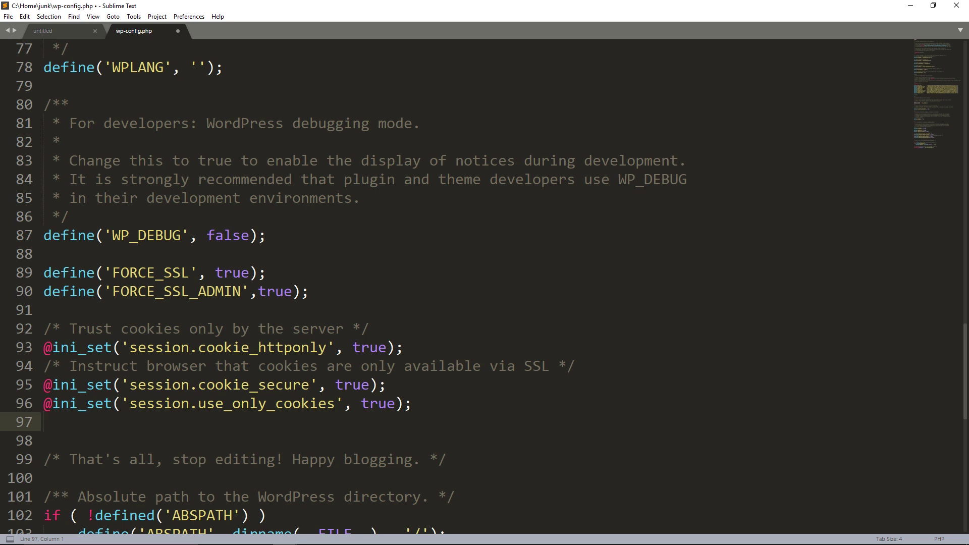
click(179, 85)
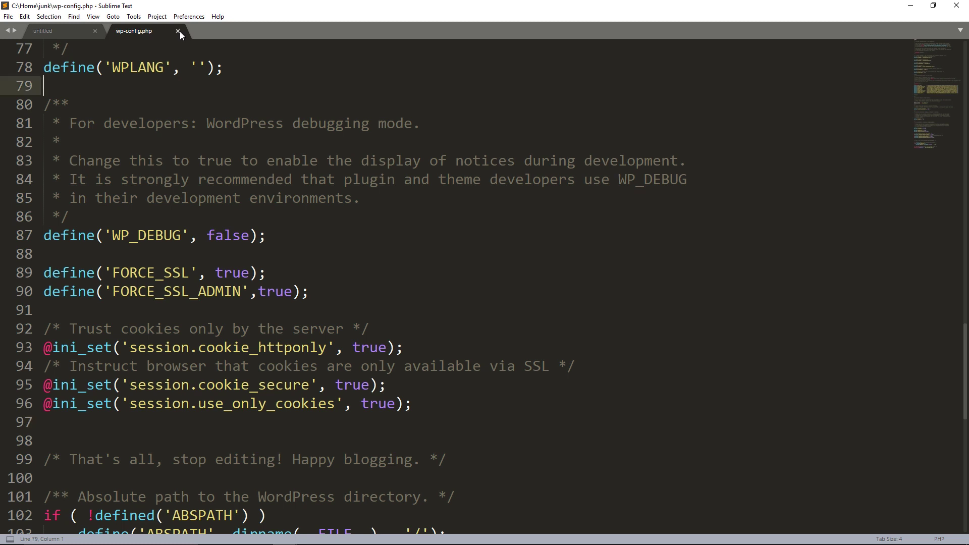
Step: Put Sublime Text away and upload wp-config.php to the themadhermit.net server folder, confirming the overwrite
drag(180, 31, 222, 29)
click(909, 5)
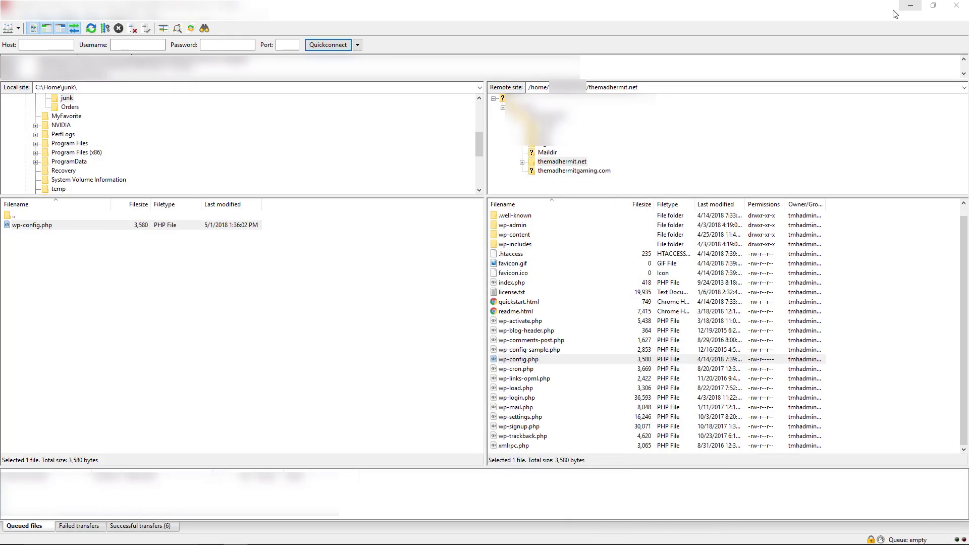
drag(39, 226, 531, 364)
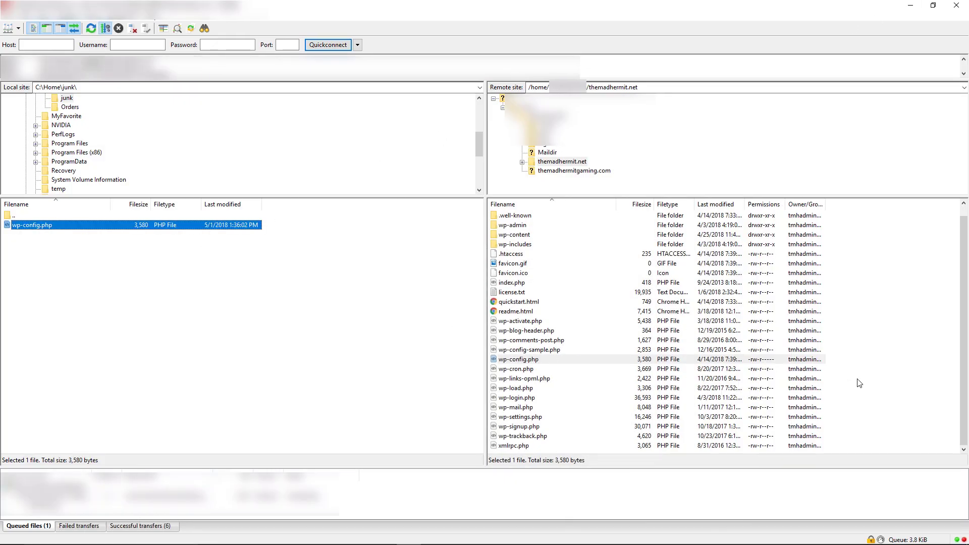
click(561, 343)
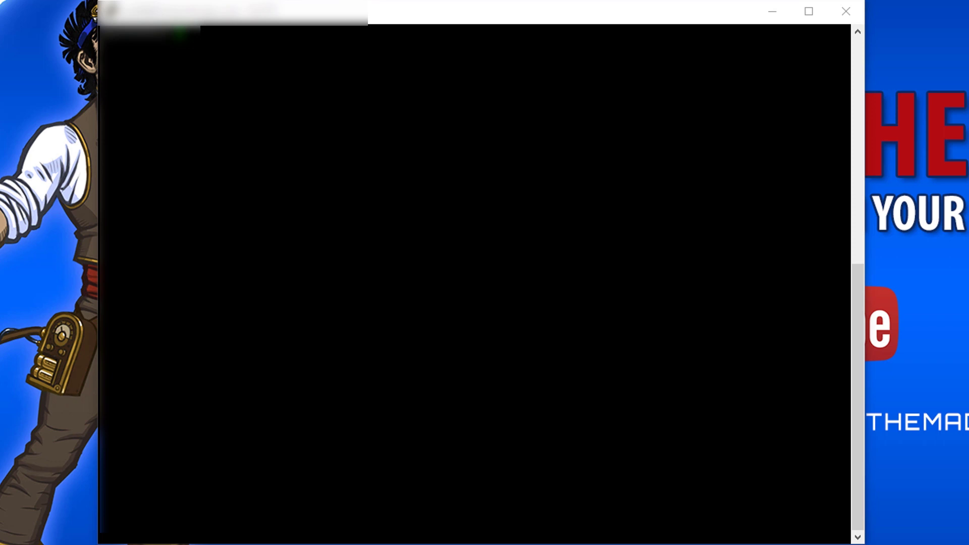
Step: Check the server directory with pwd, then dry-run the http-to-https search-replace, showing 2203 replacements
text(pwd)
key(Return)
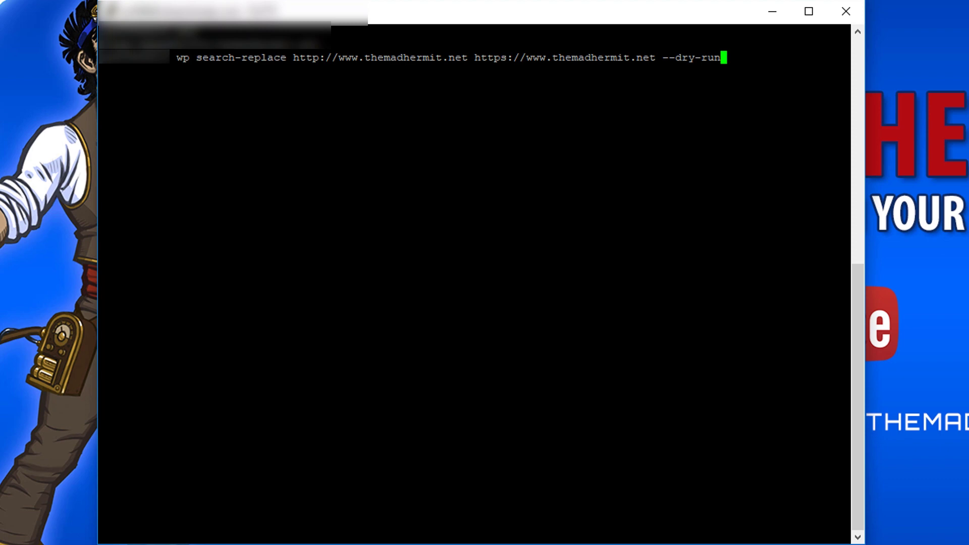
key(Return)
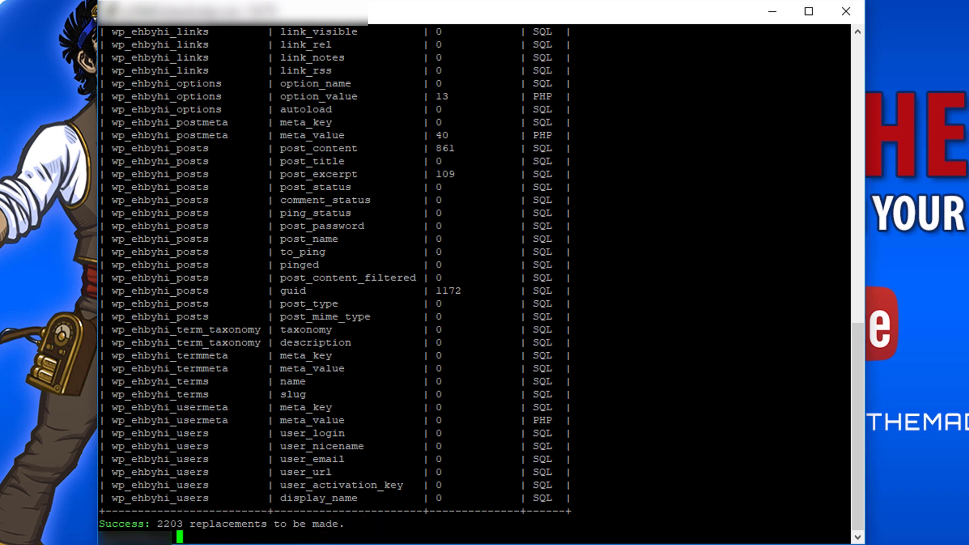
Step: Rerun wp search-replace without --dry-run to make the 2203 http-to-https replacements
key(Up)
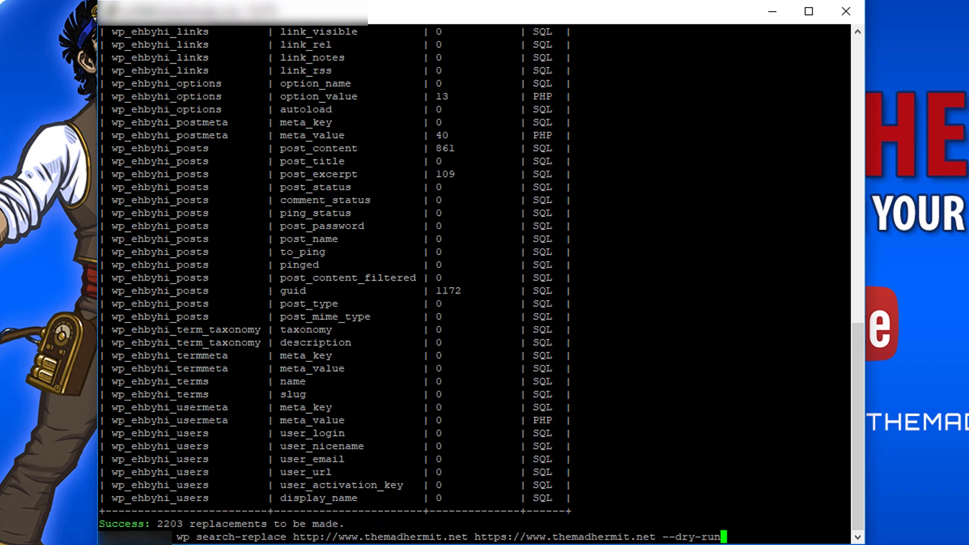
key(BackSpace)
key(BackSpace)
key(BackSpace)
key(BackSpace)
key(BackSpace)
key(BackSpace)
key(BackSpace)
key(BackSpace)
key(BackSpace)
key(BackSpace)
key(BackSpace)
text(t)
key(Return)
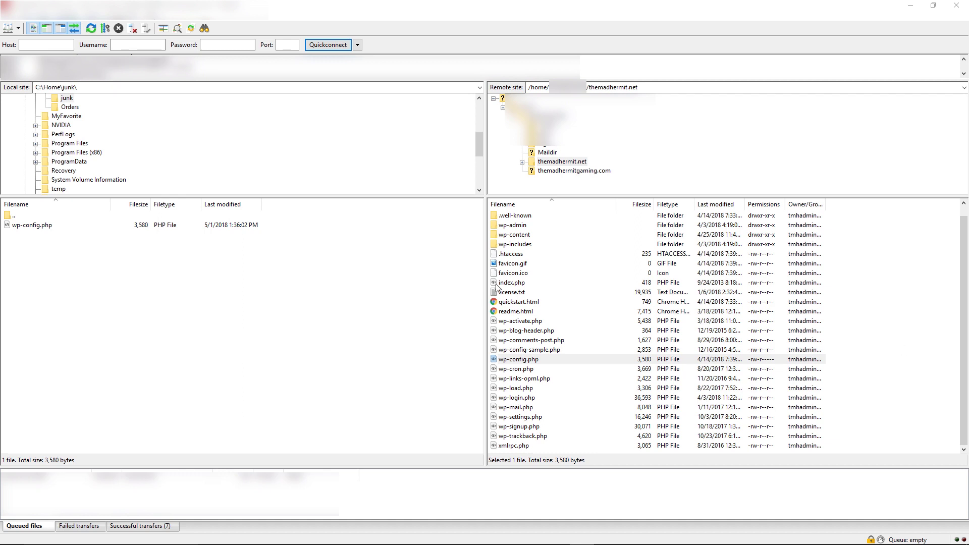
Step: Open the remote .htaccess in Sublime Text with View/Edit, accepting the already-being-edited notice
click(517, 256)
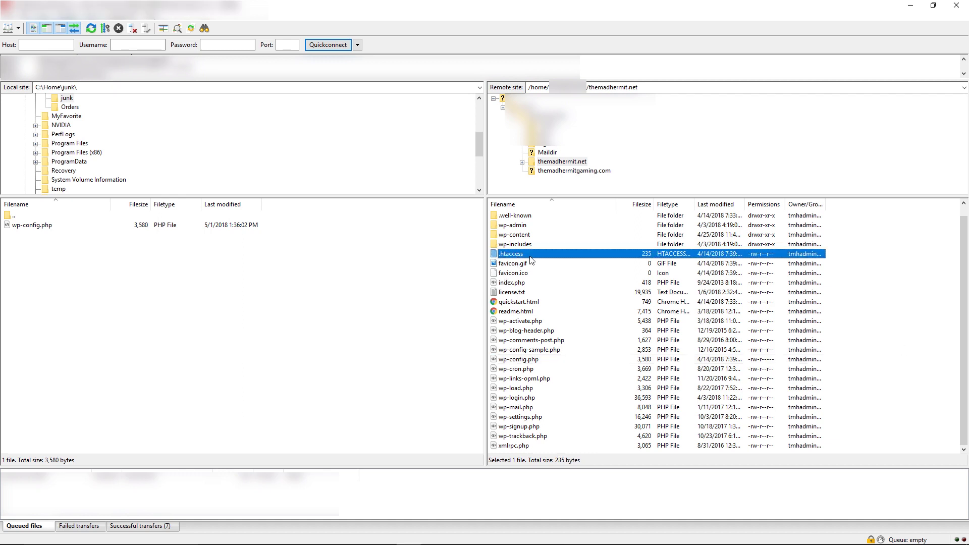
right_click(534, 256)
click(570, 285)
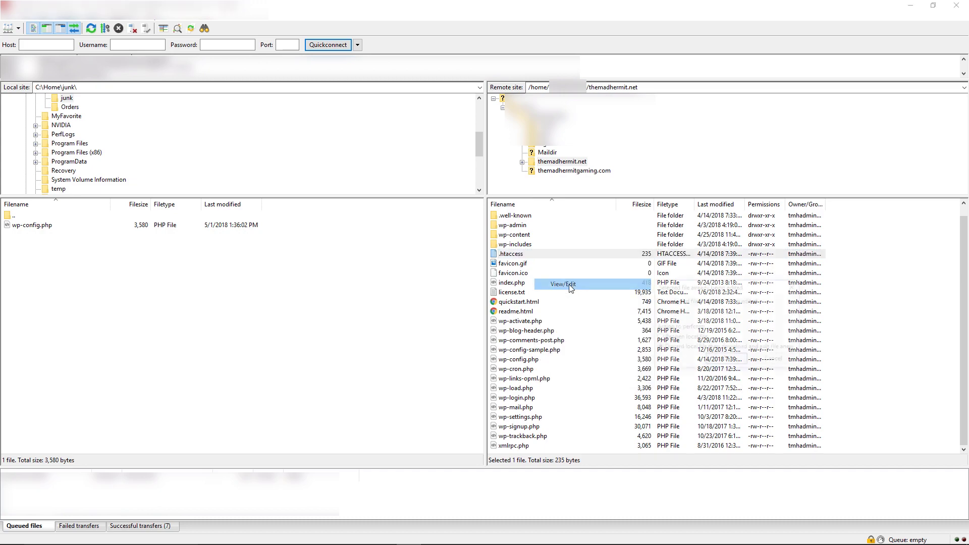
click(725, 357)
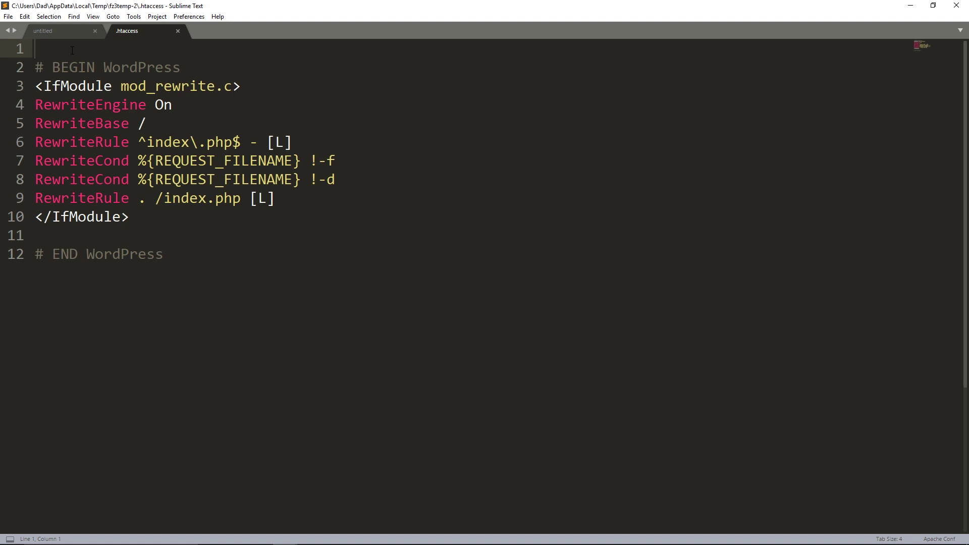
Step: Add the HTTPS 301 redirect rules and HSTS max-age=31536000 header above the WordPress block, then save
text(RewriteEngine On RewriteCond %{HTTPS} !=on RewriteRule ^(.*)$ https://%{HTTP_HOST}%{REQUEST_URI} [L,R=301])
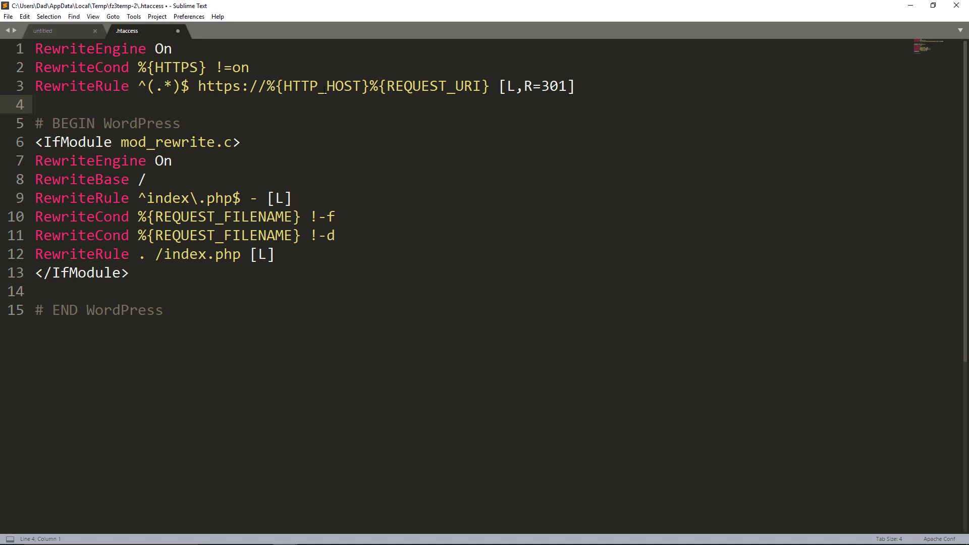
key(Return)
text(# Also Enable  HSTS (HTTP Strict Transport Security) # This forces a user to visit your site using HTTPS after they have # already visited your site once Header set Strict-Transport-Security "max-age=31536000" env=HTTPS)
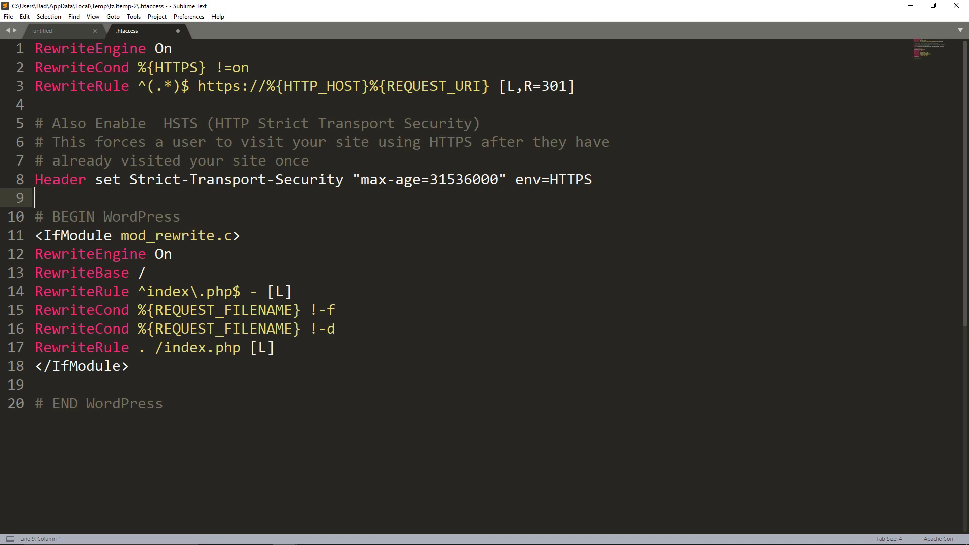
key(ctrl+s)
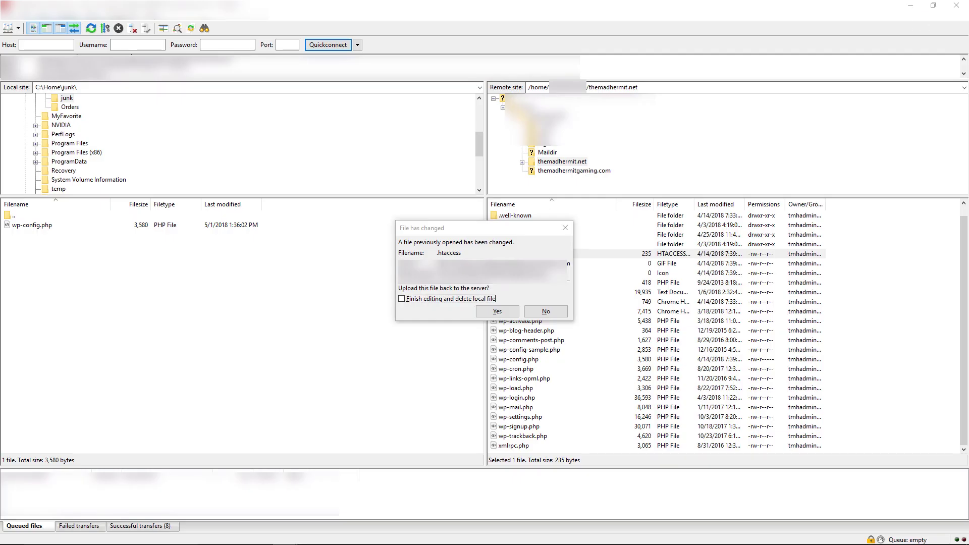
Step: Accept the 'File has changed' prompt so the edited .htaccess uploads to the server
click(497, 311)
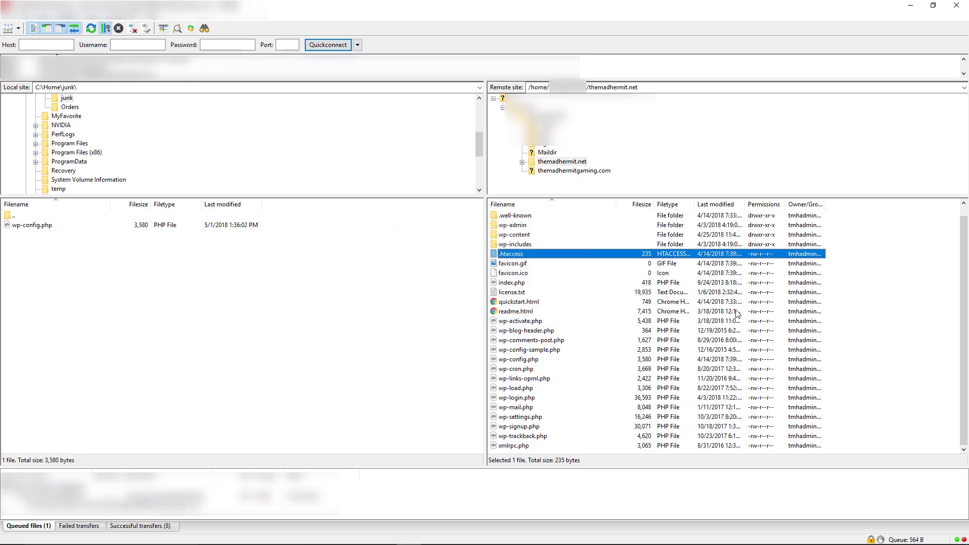
key(alt+Tab)
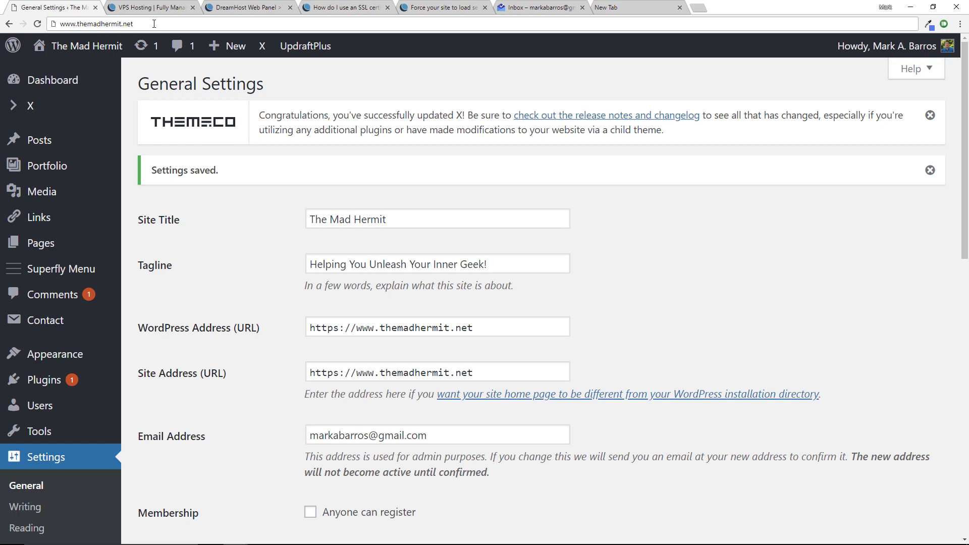
Step: Reload the site and log out of WordPress
key(Return)
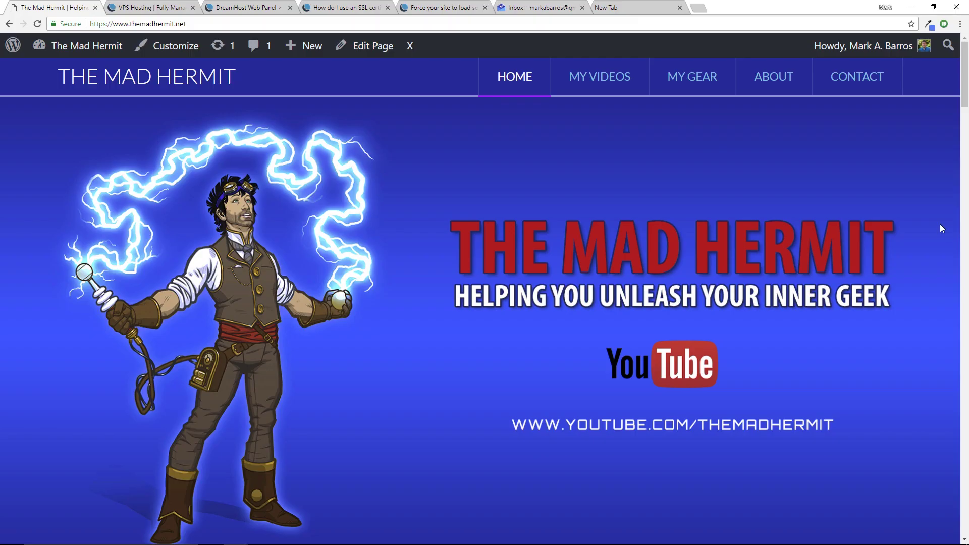
mouse_move(878, 47)
click(842, 136)
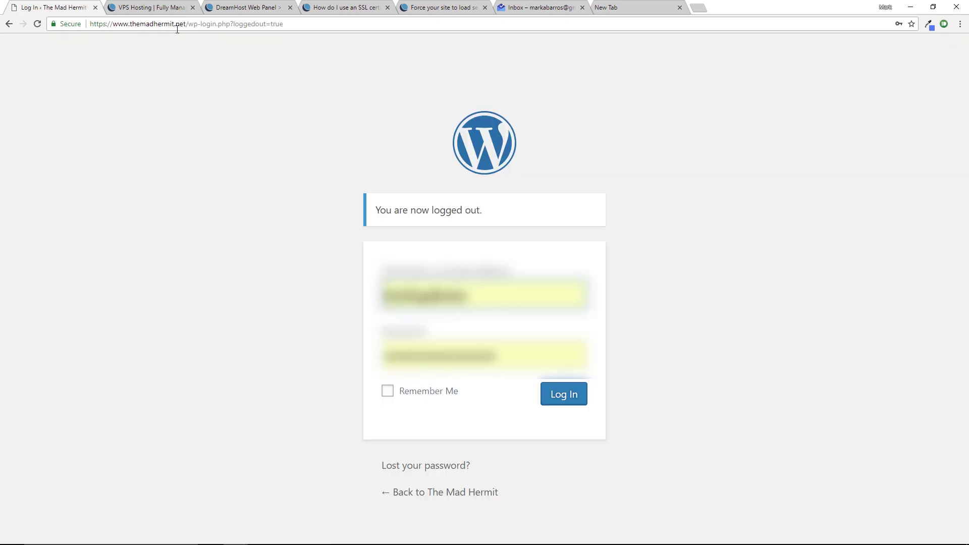
drag(190, 24, 378, 25)
key(BackSpace)
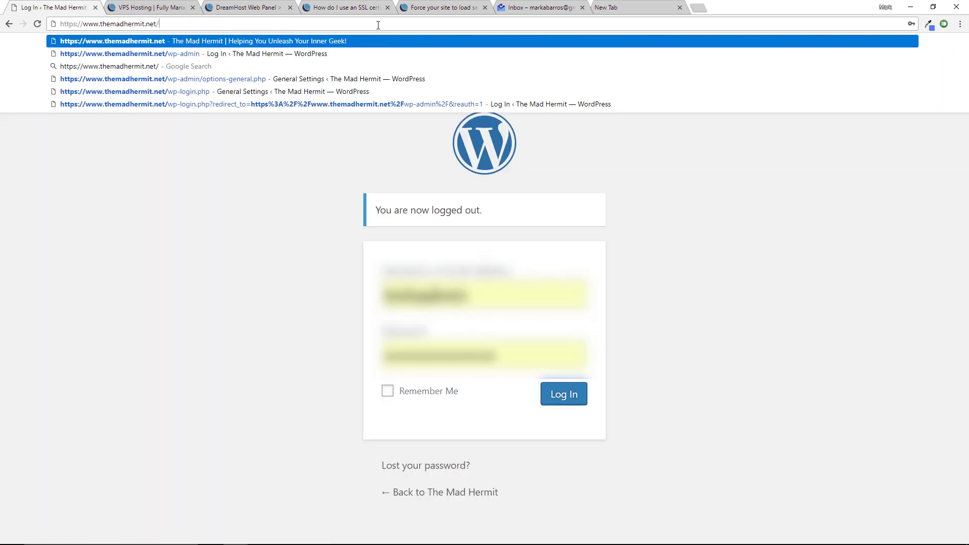
key(Home)
key(Delete)
key(Delete)
key(Delete)
key(Delete)
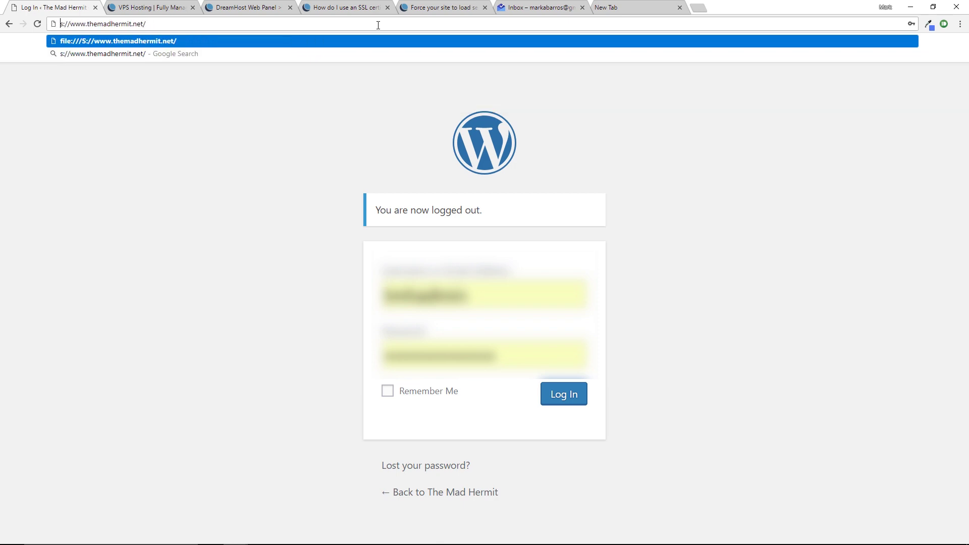
key(Delete)
key(Delete)
key(Delete)
key(Delete)
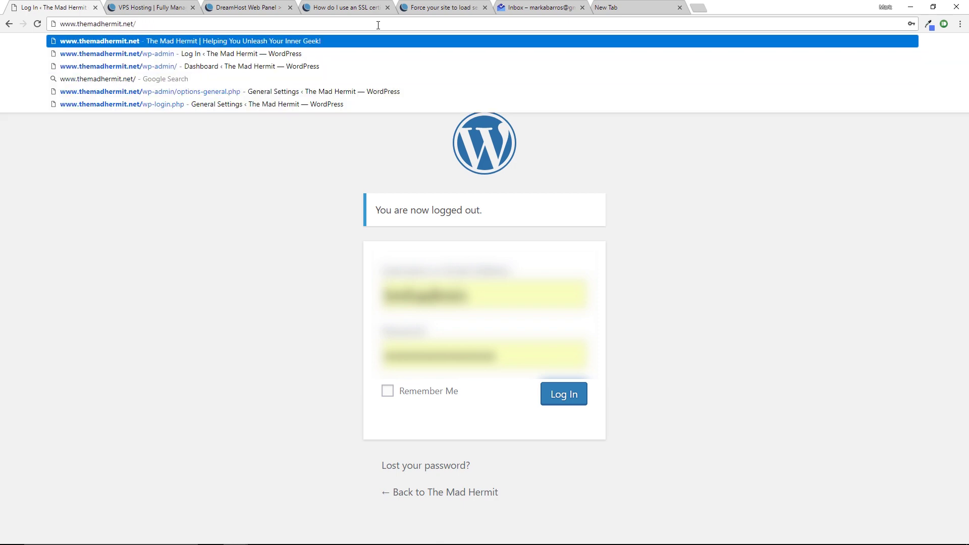
key(Return)
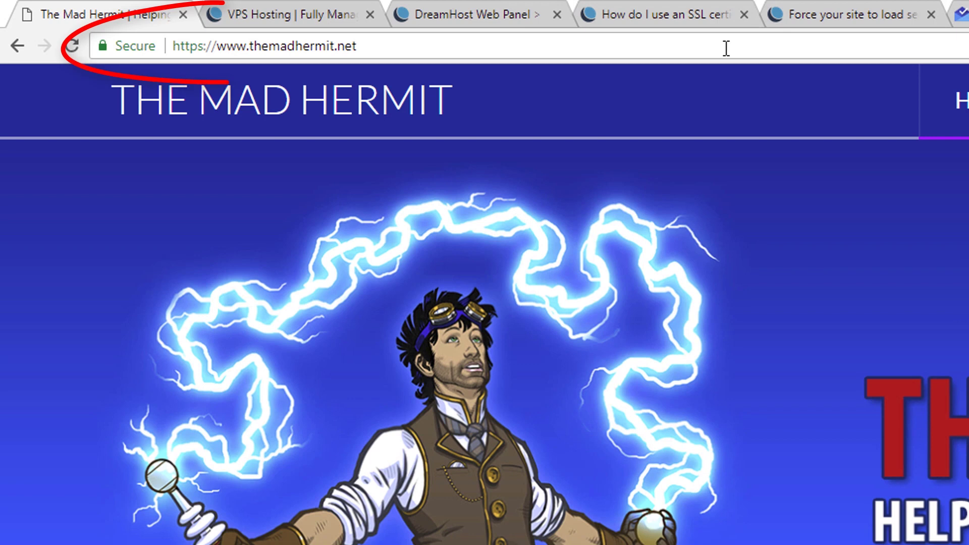